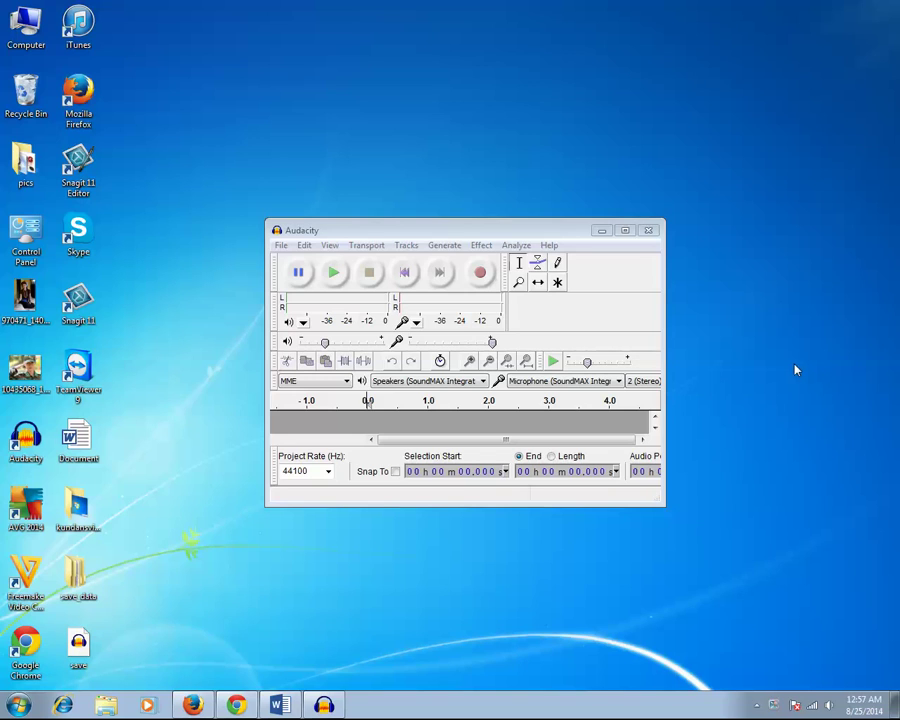
# Step: Open the 'save' project from the Desktop through File > Open and maximize the Audacity window
pyautogui.moveTo(502, 235); pyautogui.dragTo(513, 199)
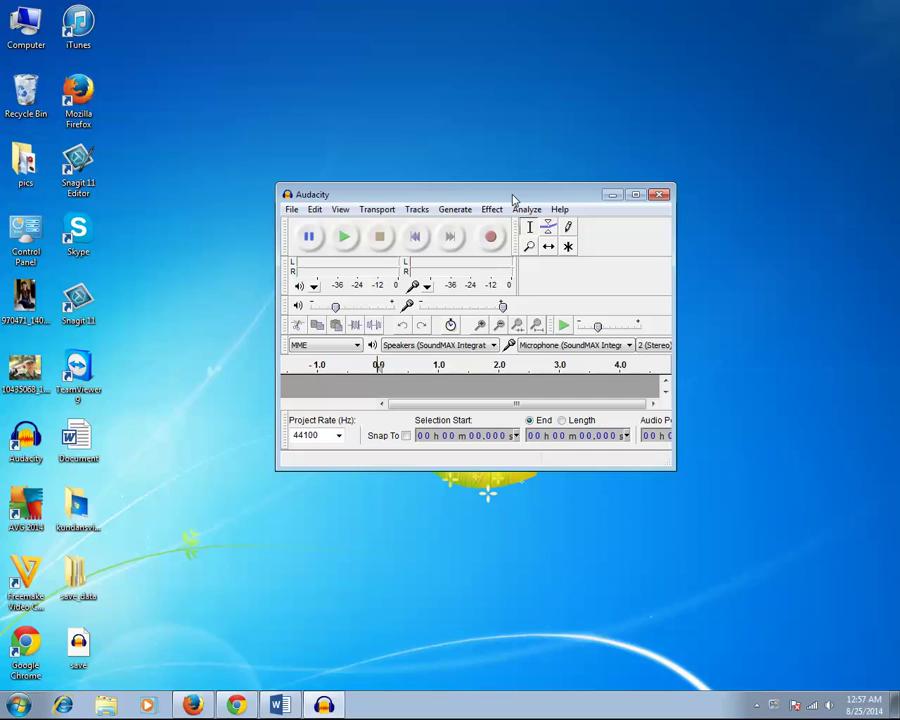
pyautogui.click(84, 646)
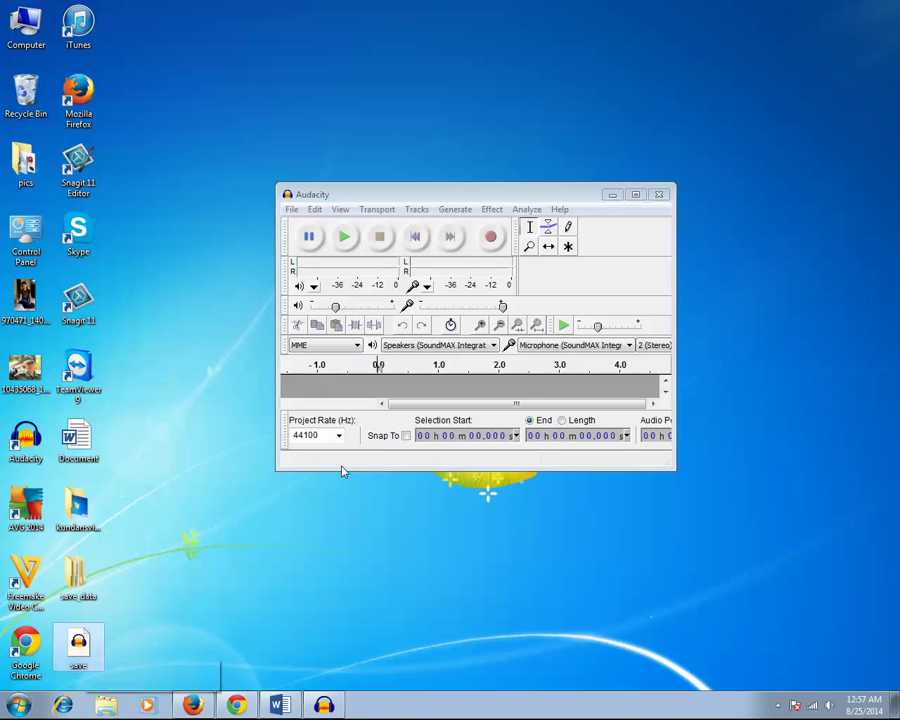
pyautogui.click(291, 209)
pyautogui.click(305, 239)
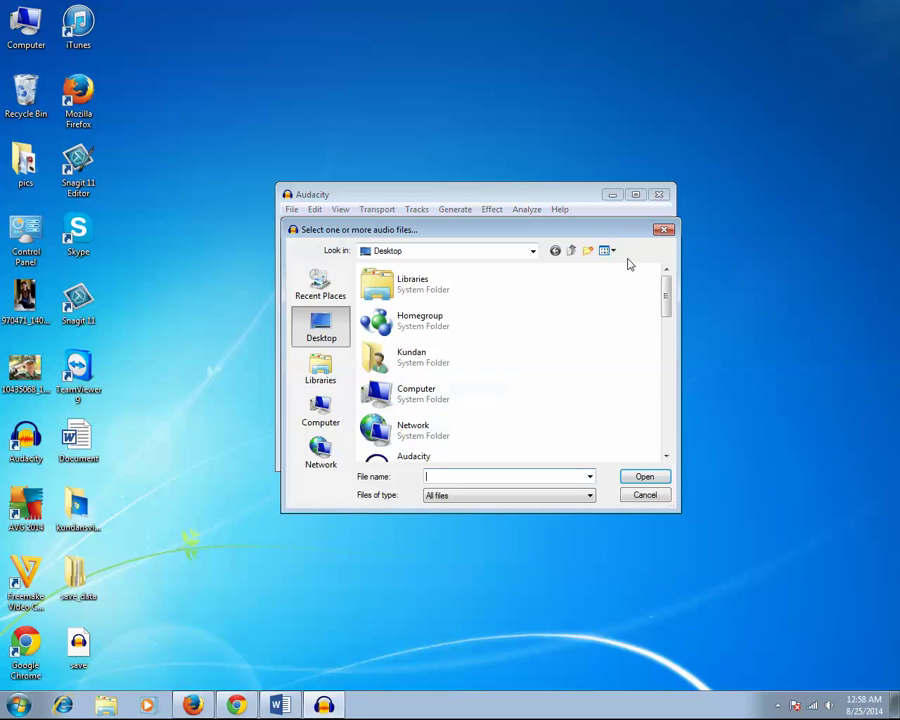
pyautogui.moveTo(667, 300); pyautogui.dragTo(668, 446)
pyautogui.click(385, 452)
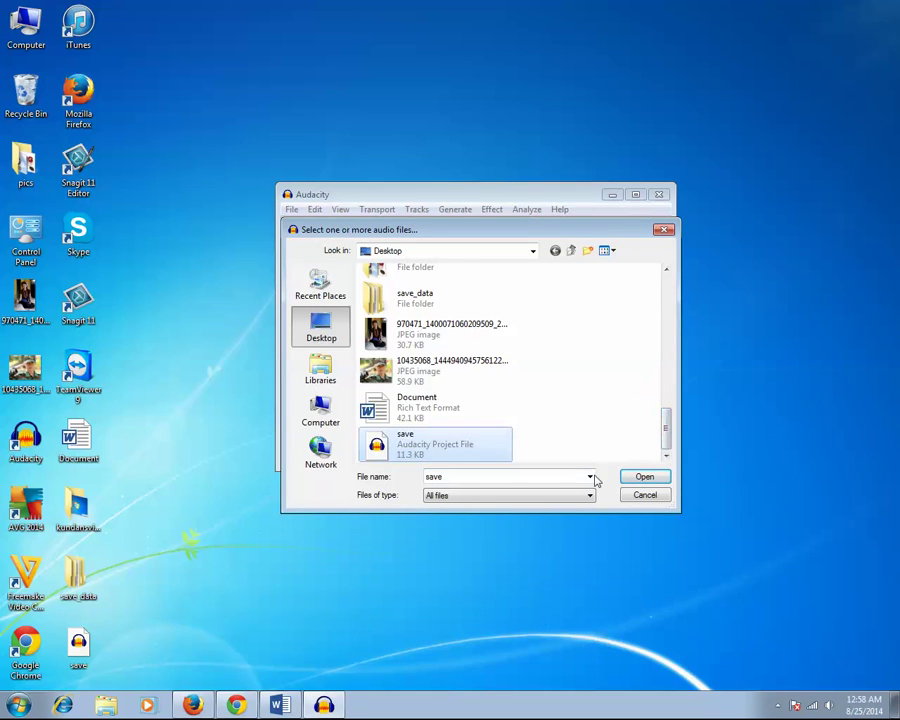
pyautogui.click(644, 476)
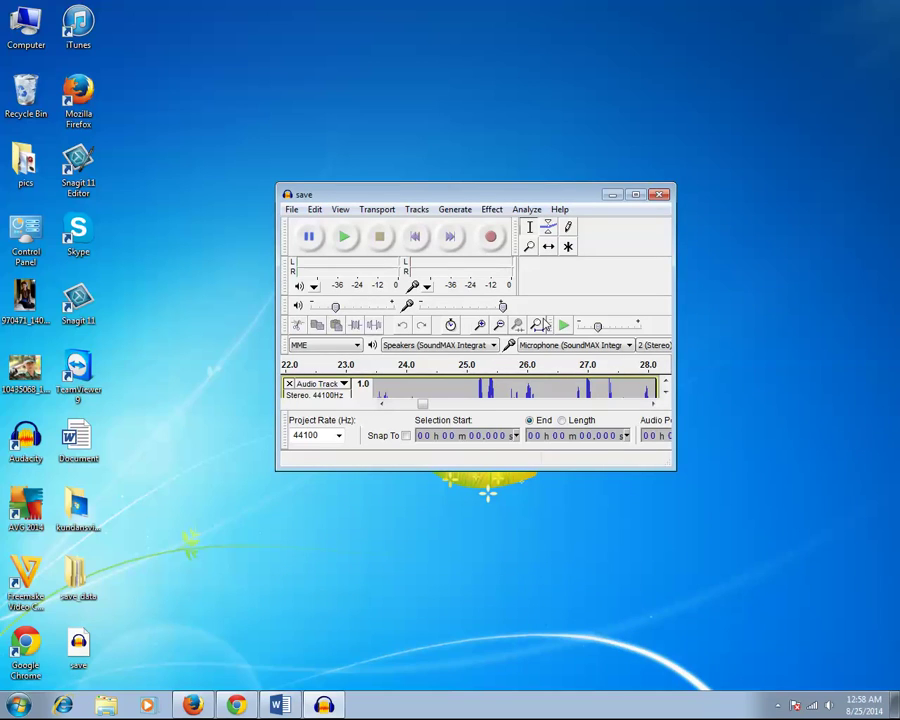
pyautogui.click(635, 194)
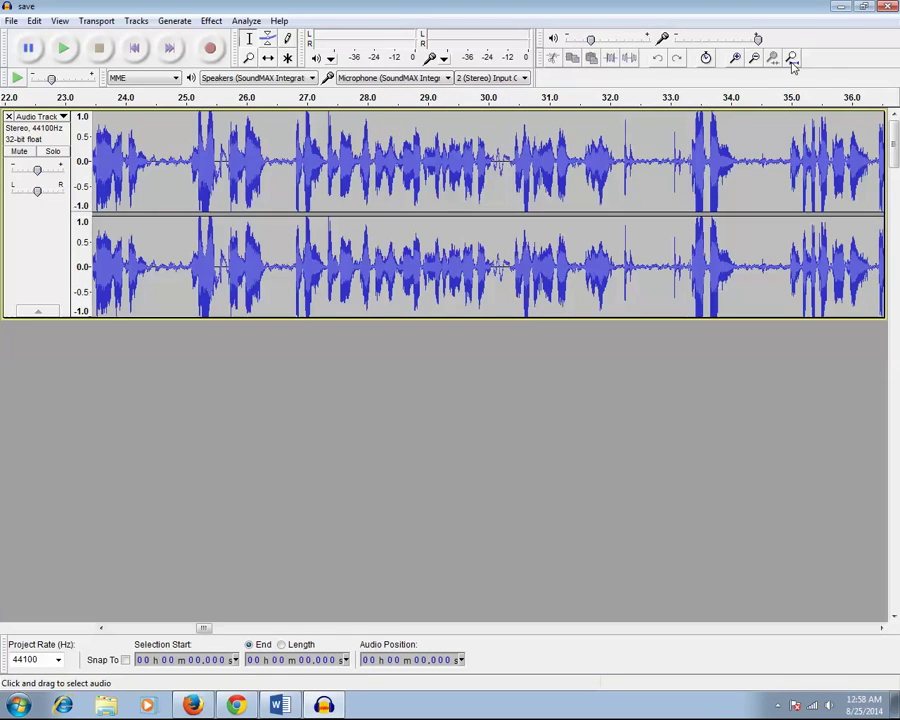
# Step: Export the project as MP3 Files named 'save' into the kundansvideo folder
pyautogui.click(14, 21)
pyautogui.click(42, 216)
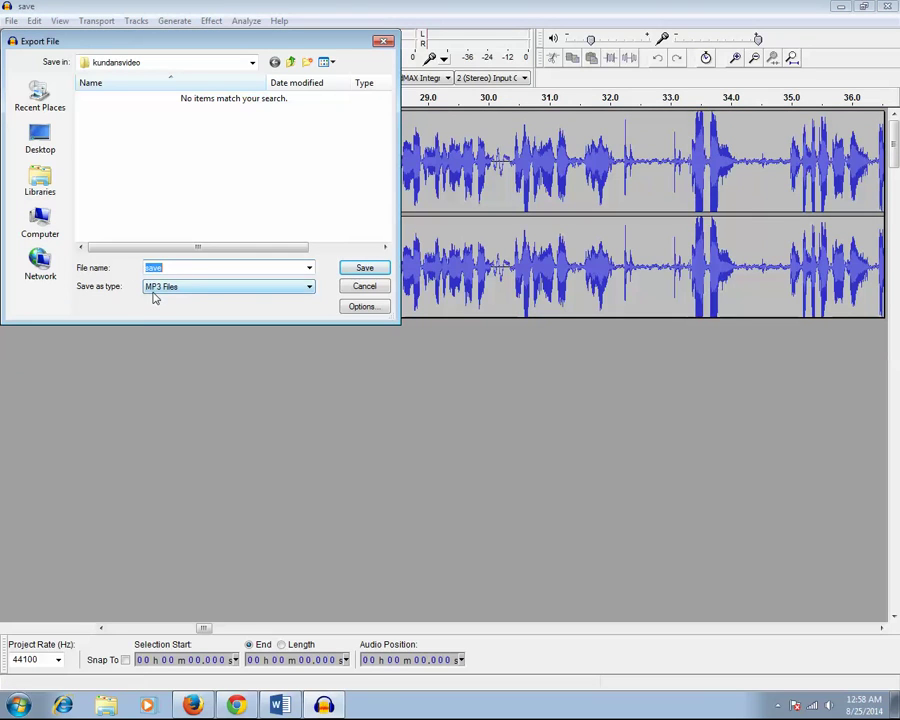
pyautogui.click(158, 288)
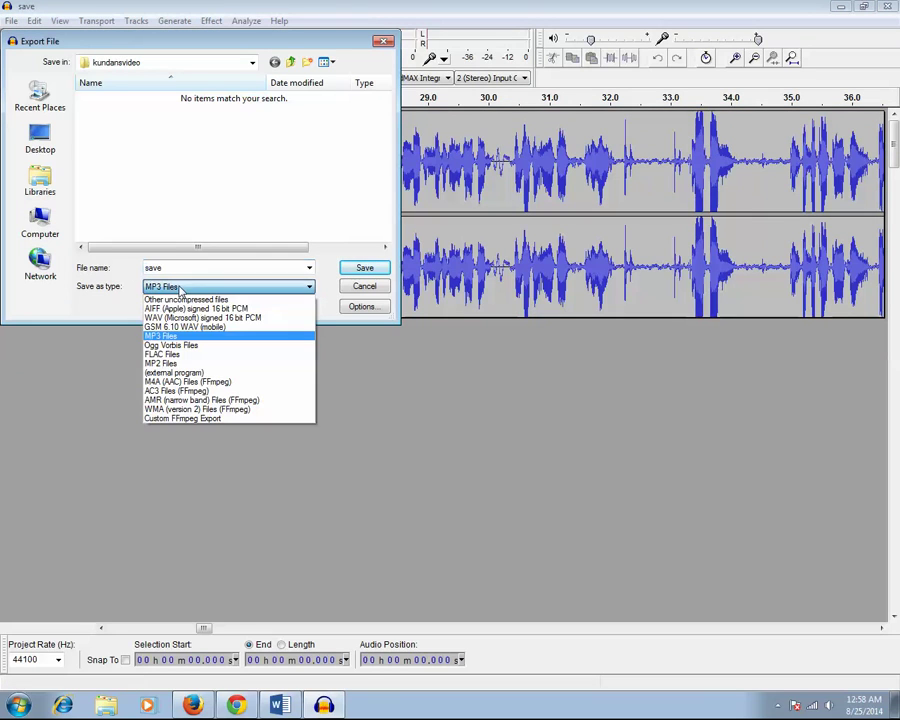
pyautogui.click(170, 337)
pyautogui.doubleClick(174, 266)
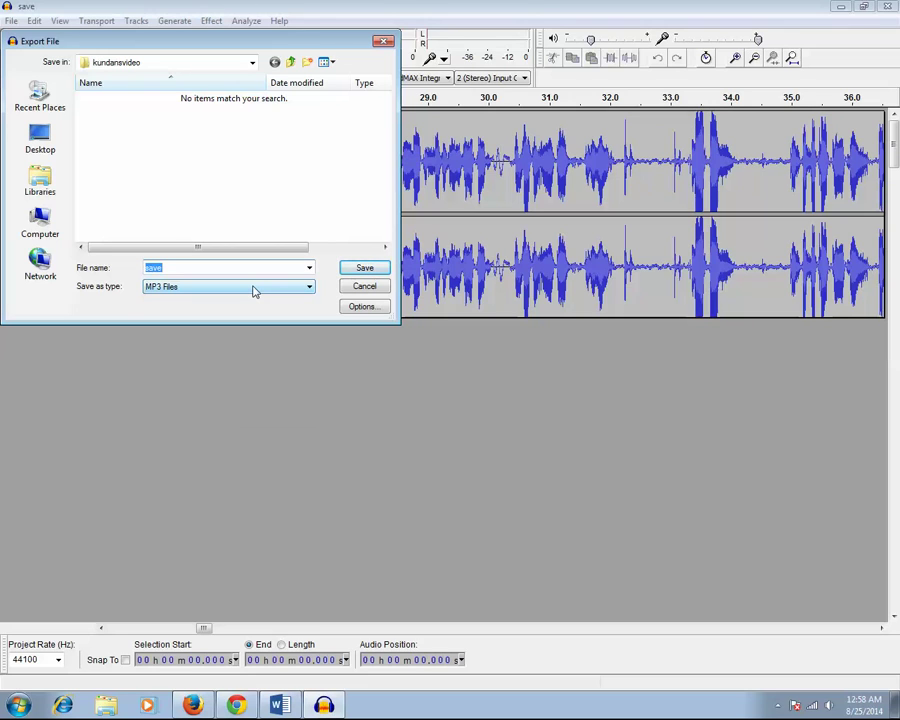
pyautogui.click(366, 274)
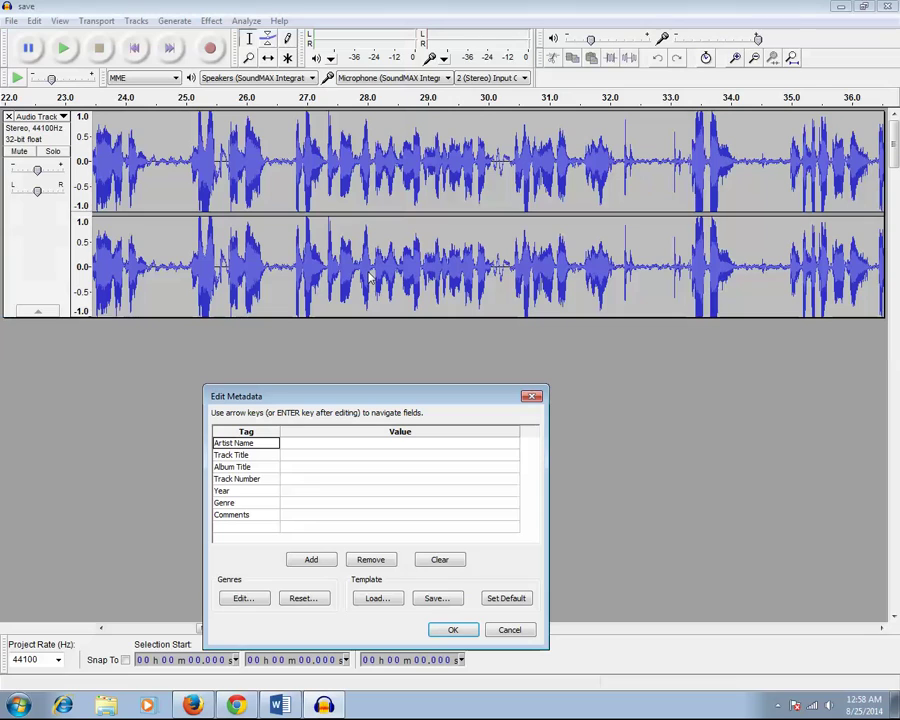
# Step: Add the artist name tag, confirm the metadata, and choose Download from the Locate Lame prompt
pyautogui.moveTo(413, 400); pyautogui.dragTo(417, 335)
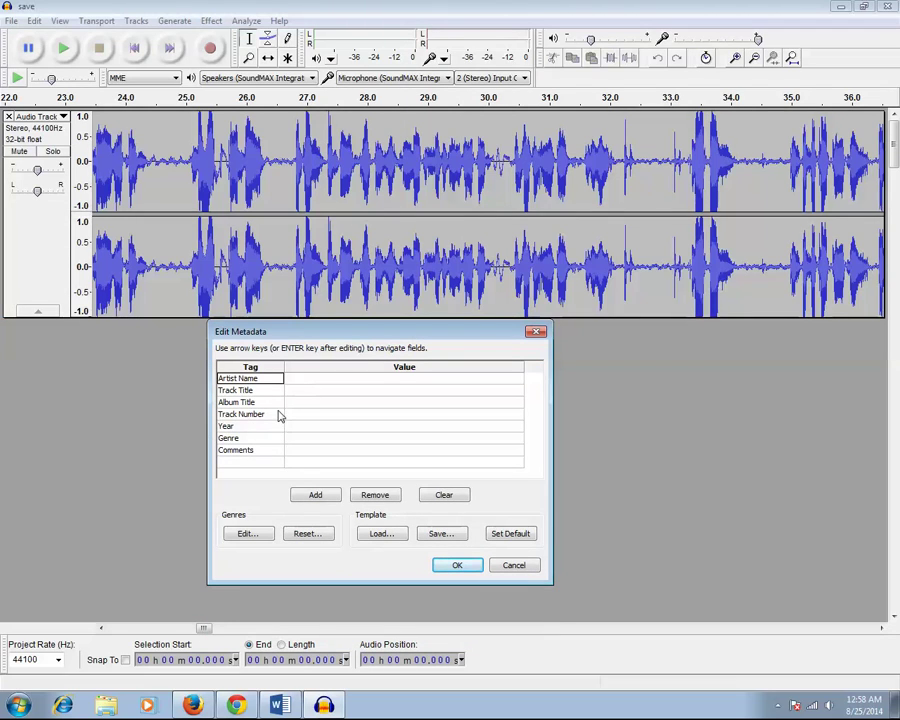
pyautogui.click(314, 494)
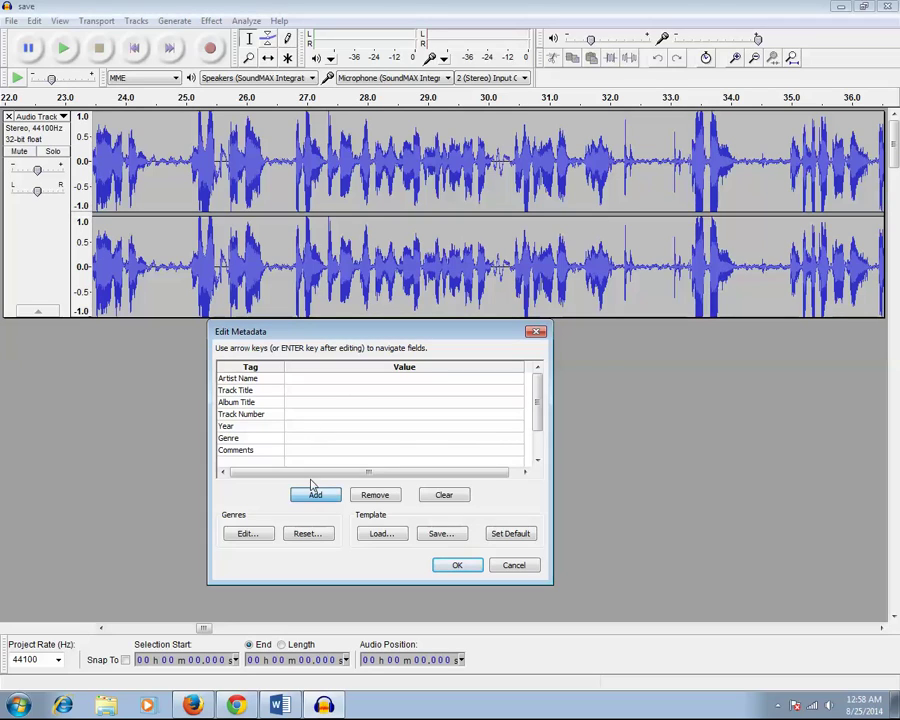
pyautogui.write('kundan')
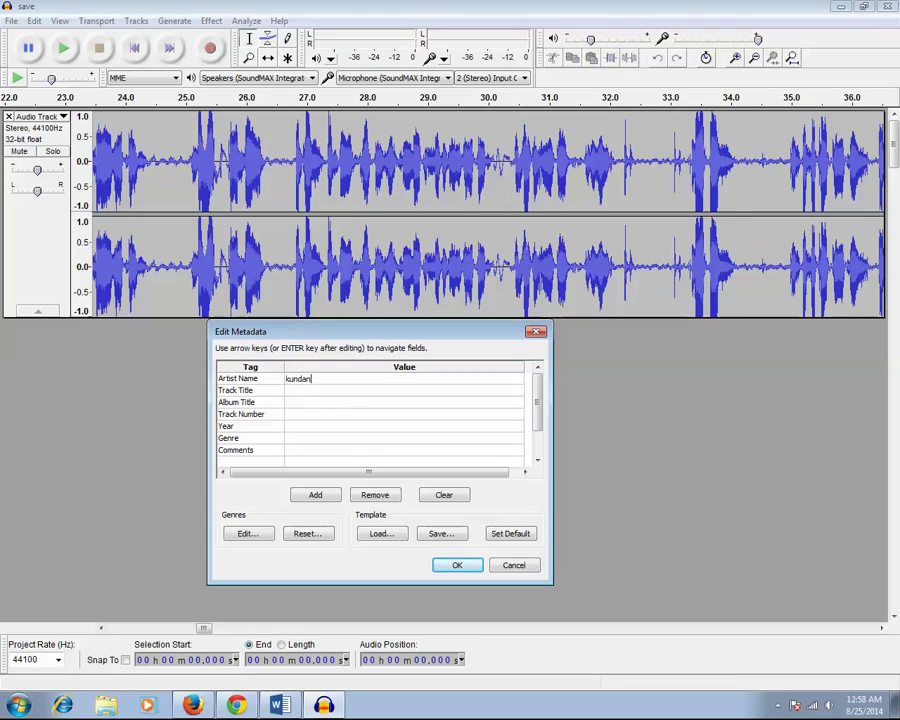
pyautogui.click(458, 566)
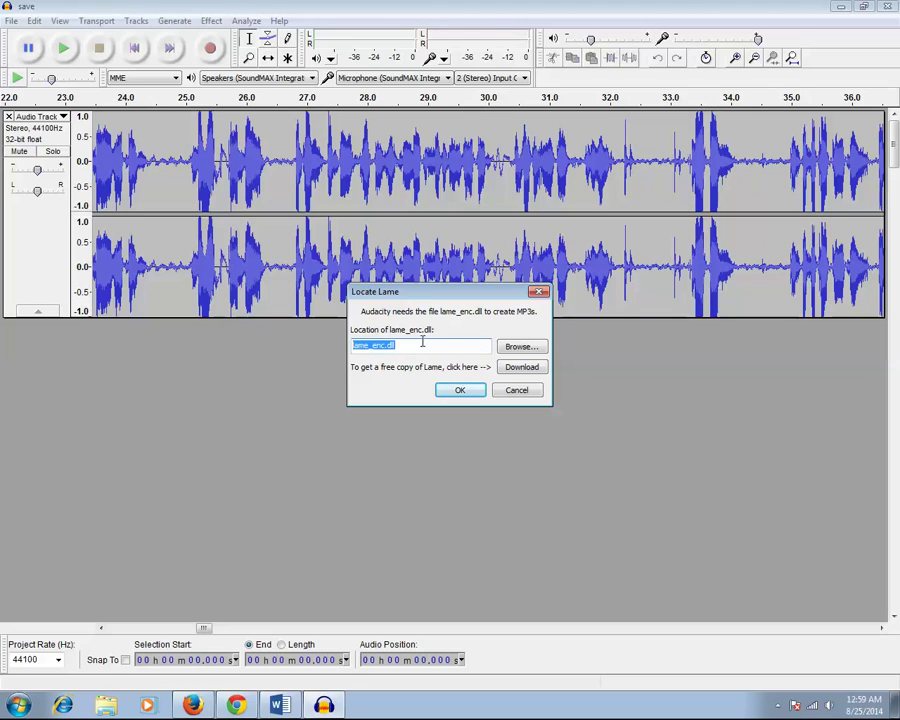
pyautogui.click(522, 369)
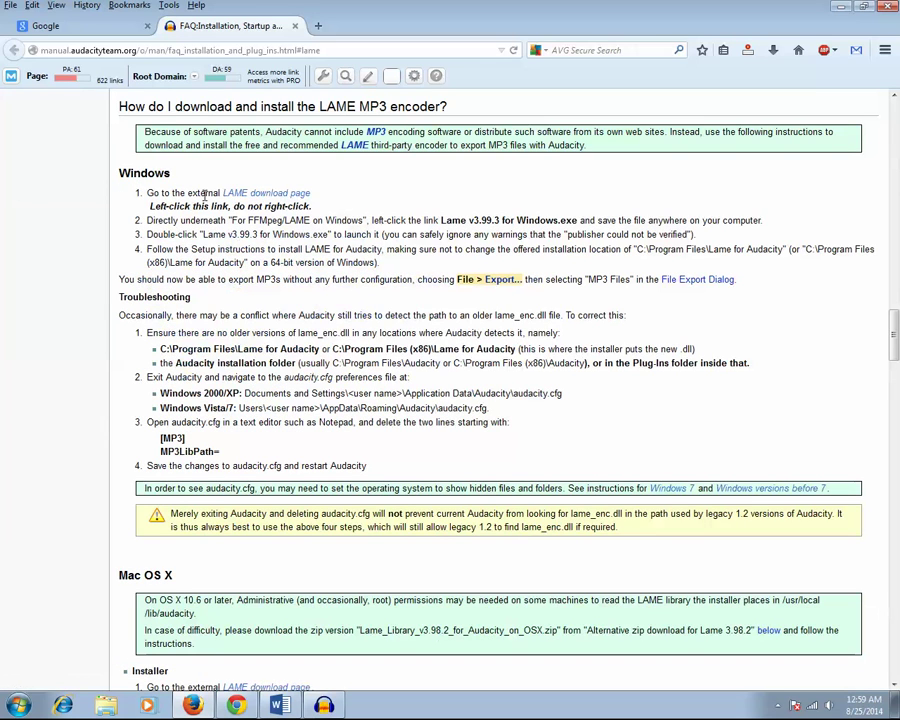
# Step: Download Lame_v3.99.3_for_Windows.exe from the LAME download page and launch it from Firefox's downloads
pyautogui.click(273, 197)
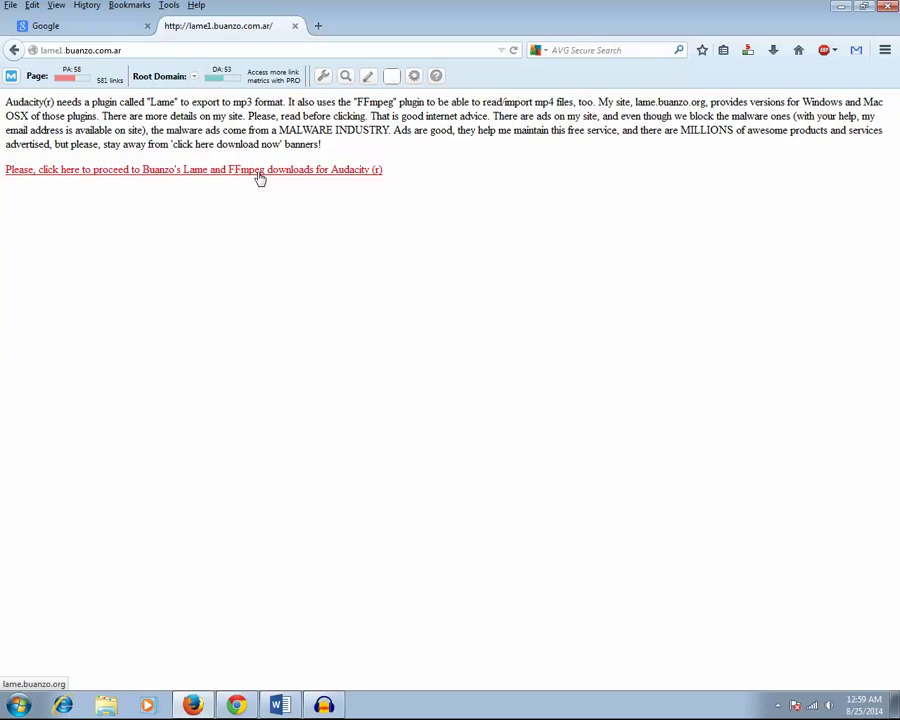
pyautogui.click(259, 173)
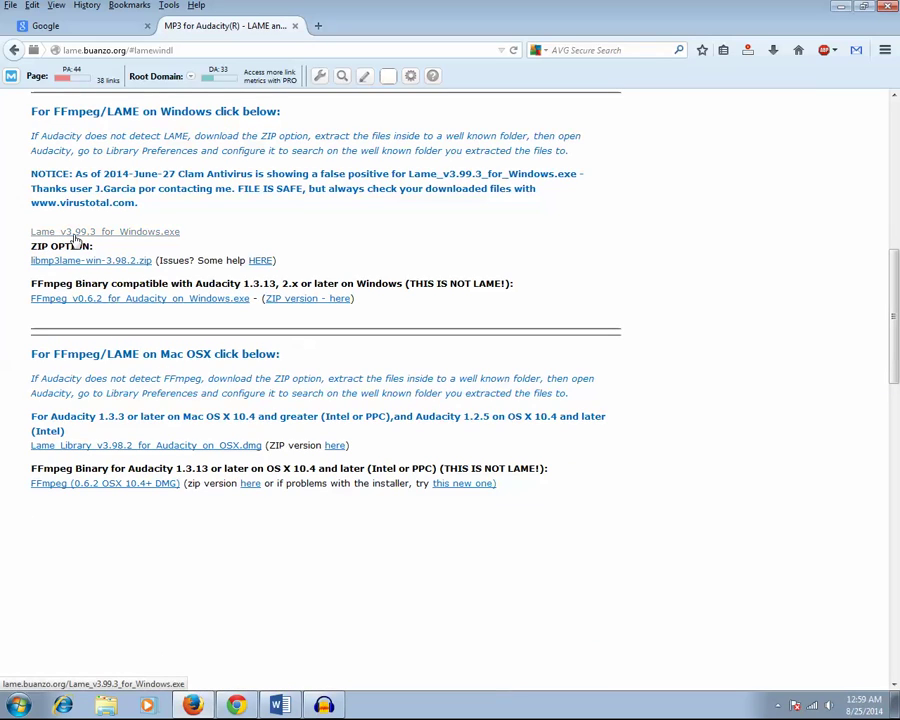
pyautogui.click(147, 236)
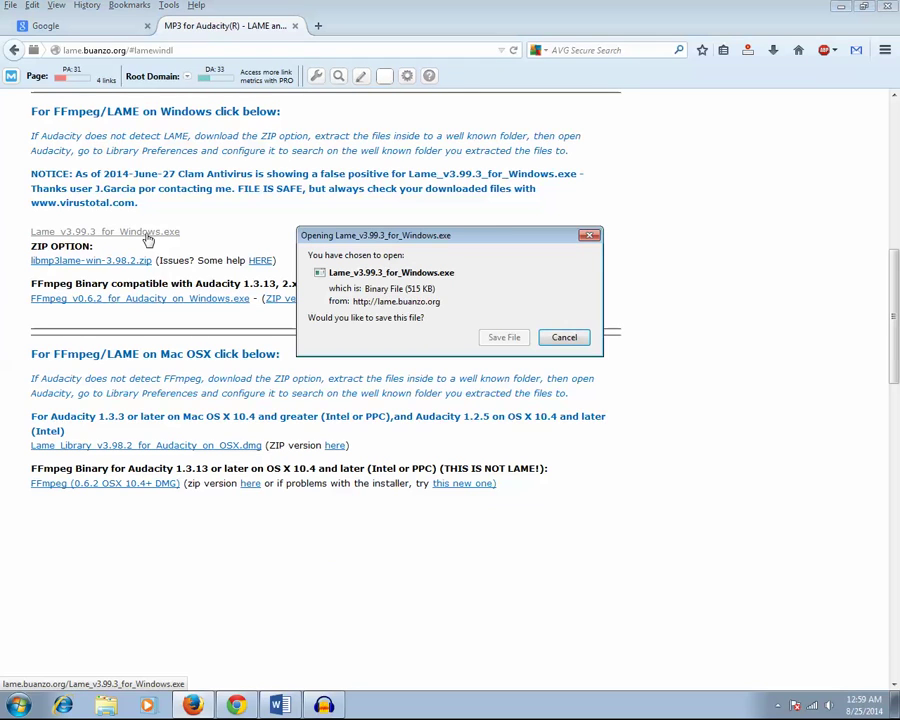
pyautogui.click(508, 340)
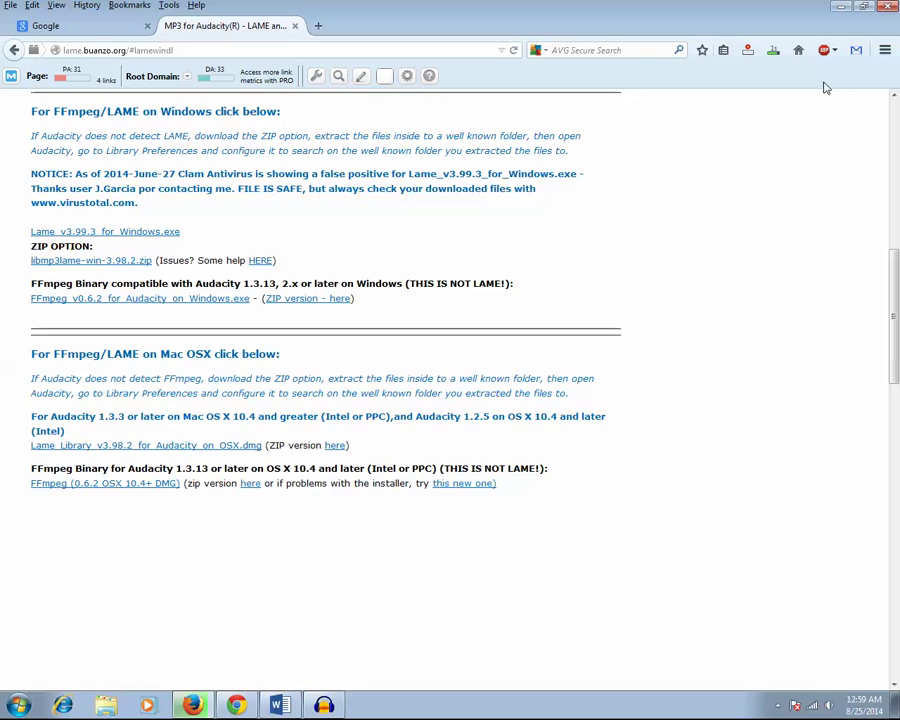
pyautogui.click(773, 50)
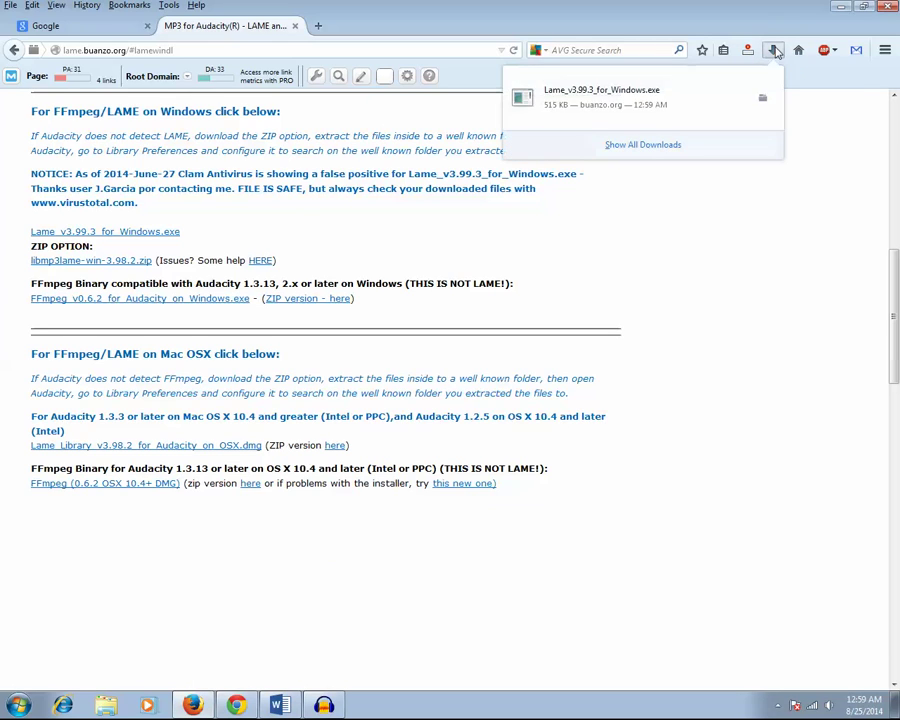
pyautogui.click(566, 100)
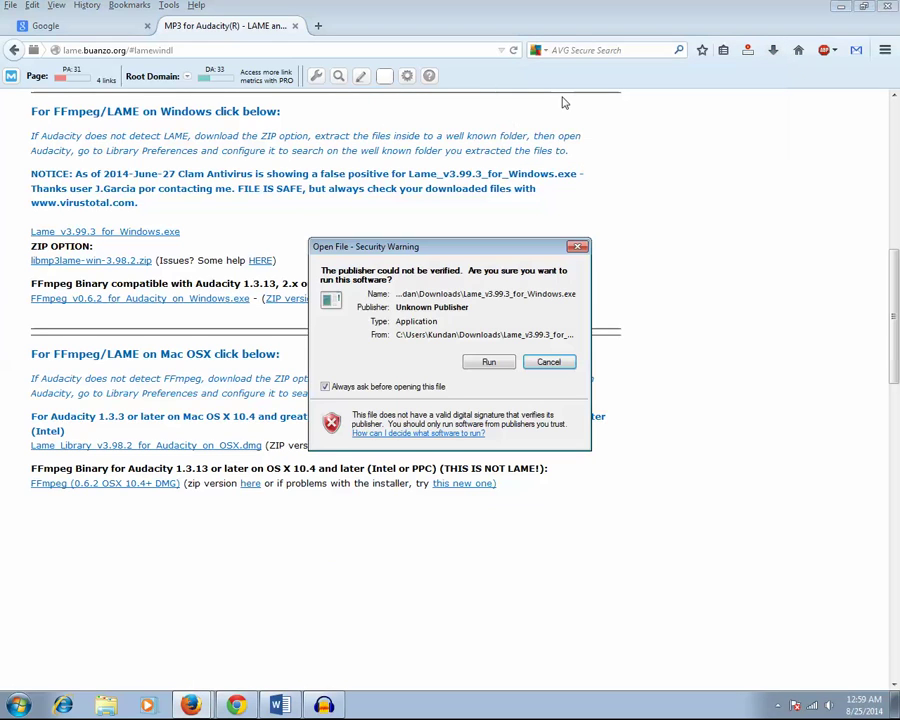
# Step: Run the LAME v3.99.3 installer with default settings into C:\Program Files\Lame For Audacity
pyautogui.moveTo(484, 248); pyautogui.dragTo(489, 196)
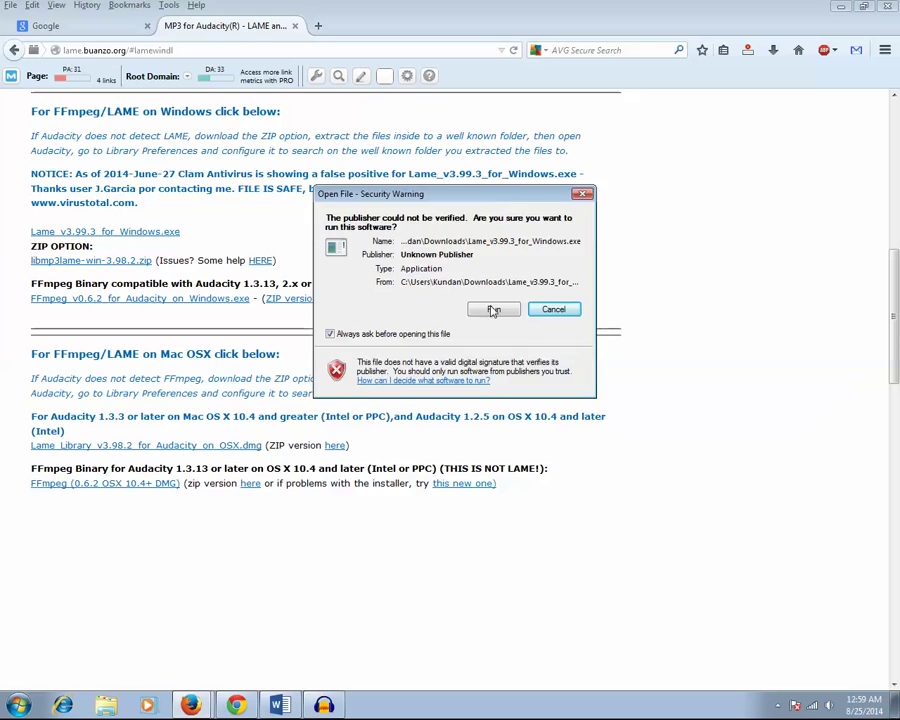
pyautogui.click(493, 310)
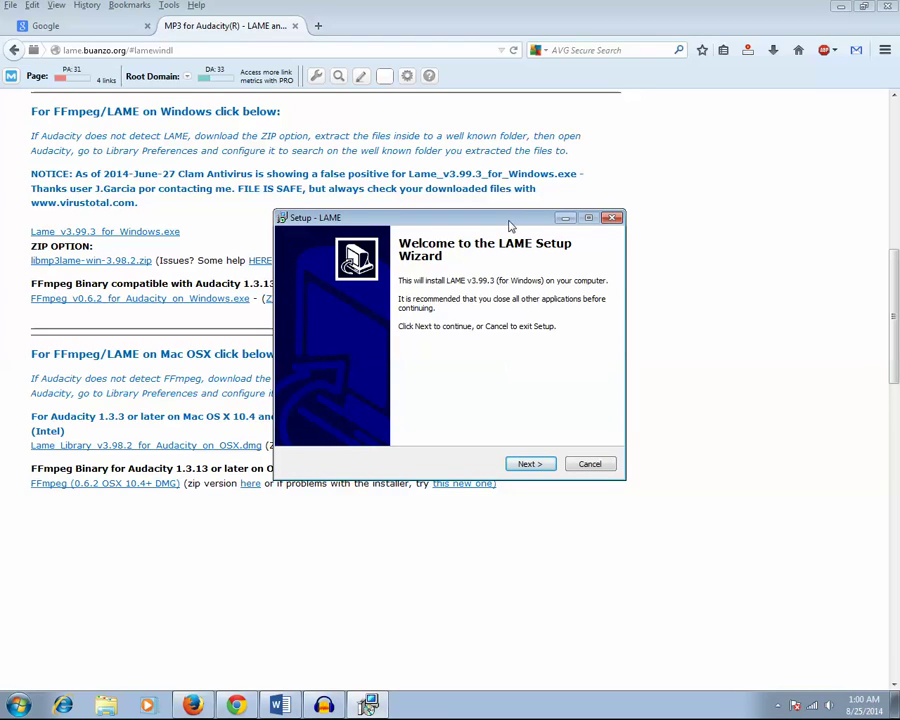
pyautogui.moveTo(508, 221); pyautogui.dragTo(512, 201)
pyautogui.click(544, 449)
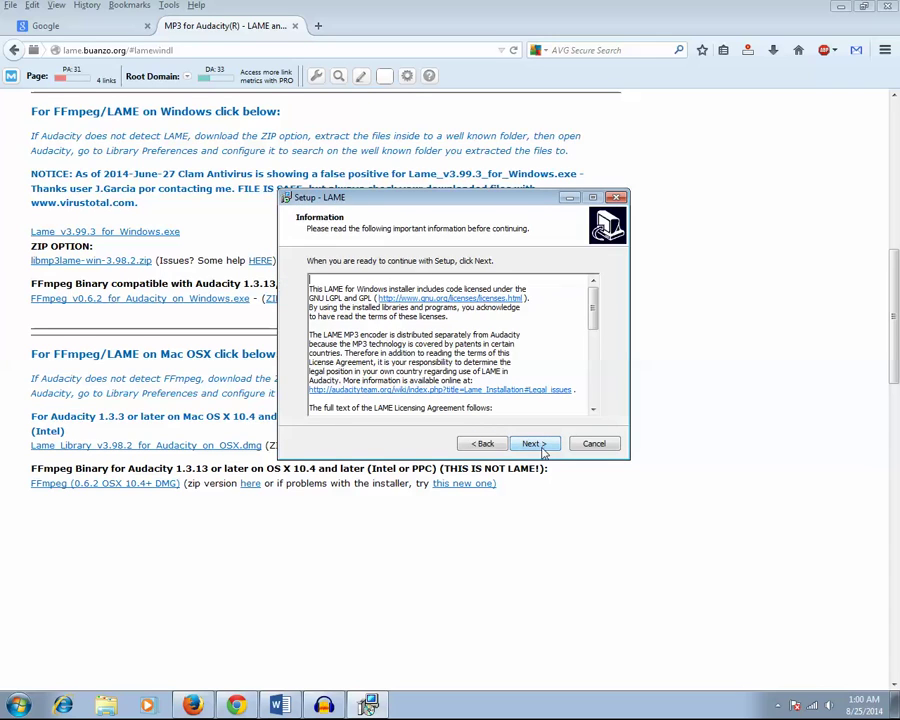
pyautogui.click(541, 449)
pyautogui.click(538, 447)
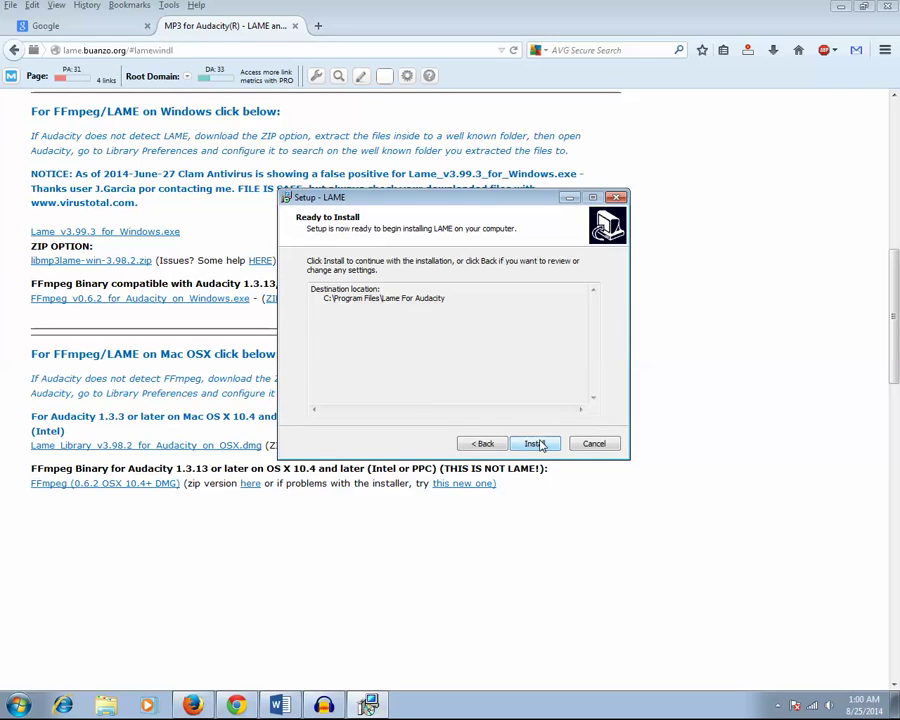
pyautogui.click(538, 447)
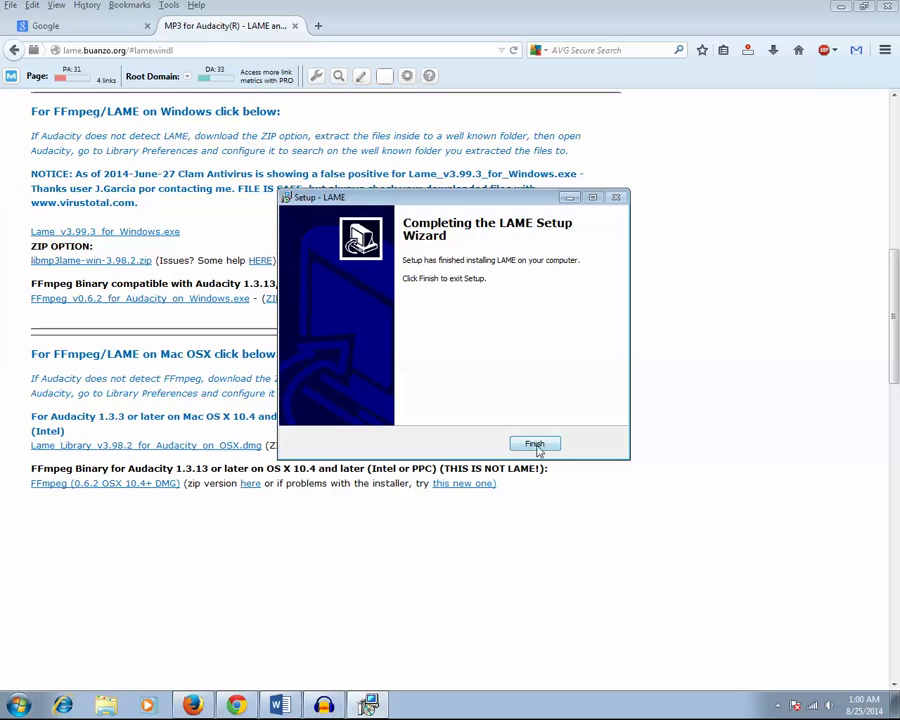
pyautogui.click(537, 445)
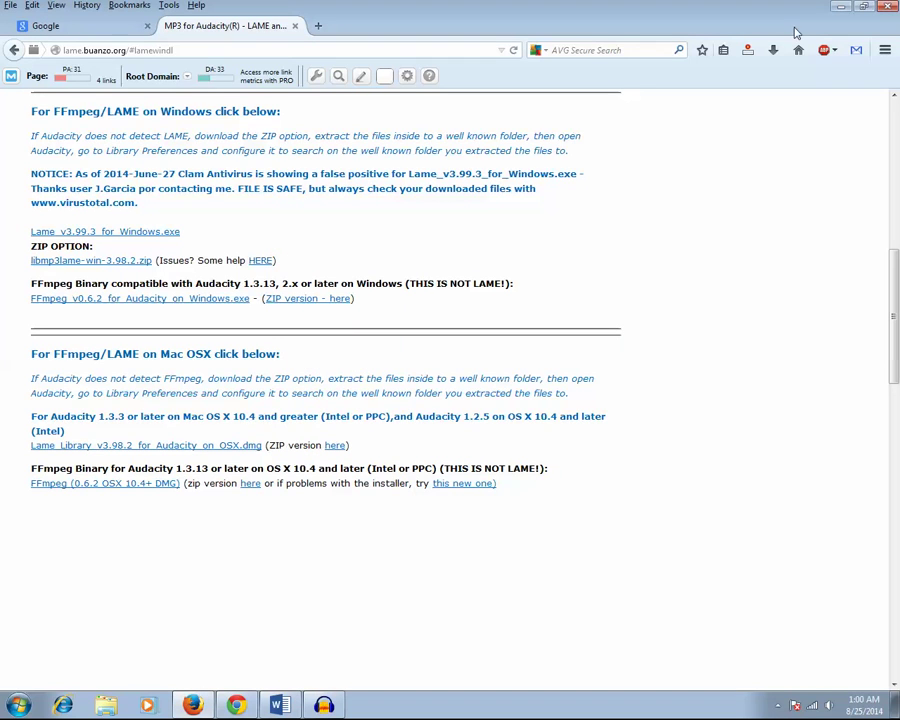
# Step: Back in Audacity, dismiss Locate Lame and re-export 'save' as MP3 Files into Desktop\kundansvideo
pyautogui.click(843, 7)
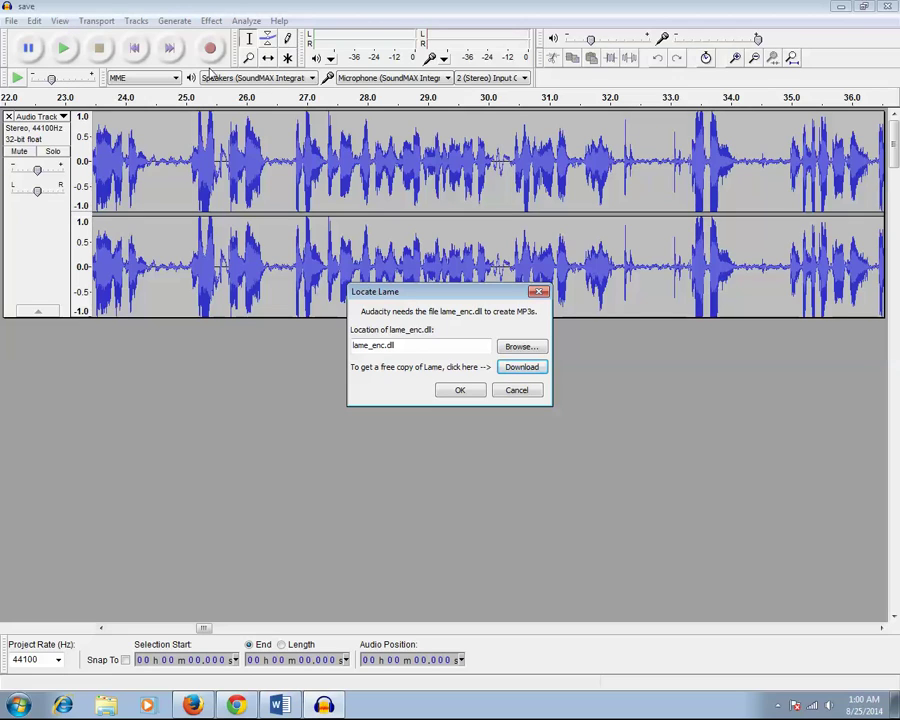
pyautogui.click(459, 391)
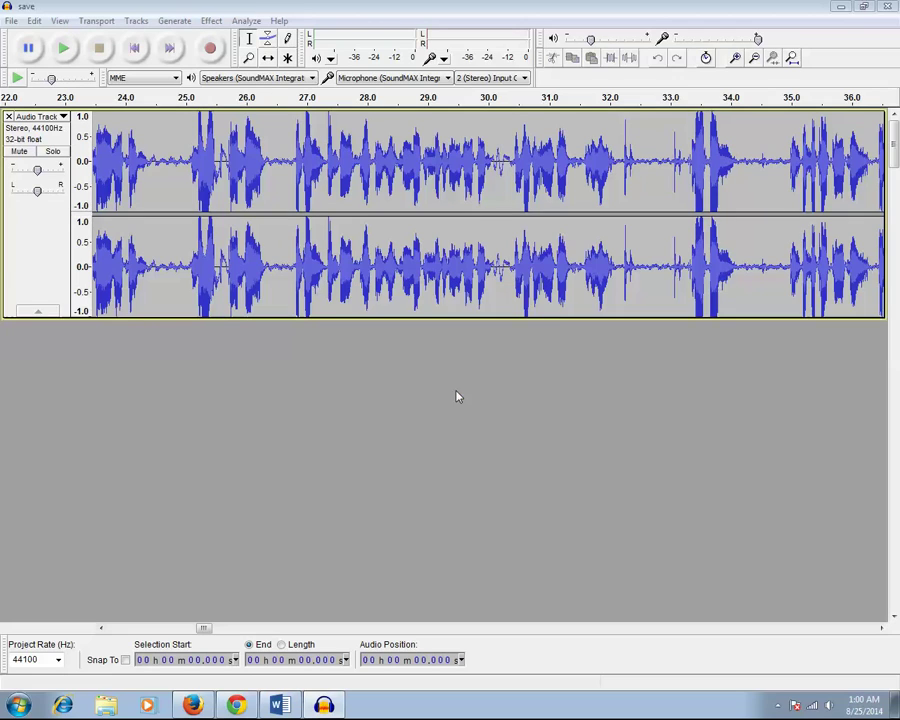
pyautogui.click(11, 20)
pyautogui.click(45, 214)
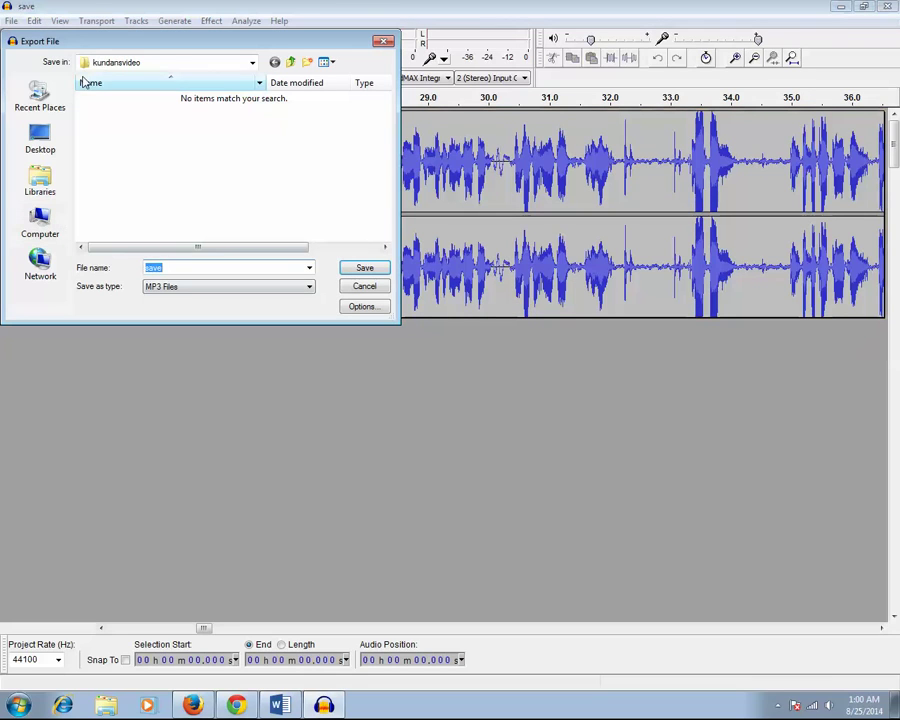
pyautogui.click(44, 140)
pyautogui.doubleClick(287, 177)
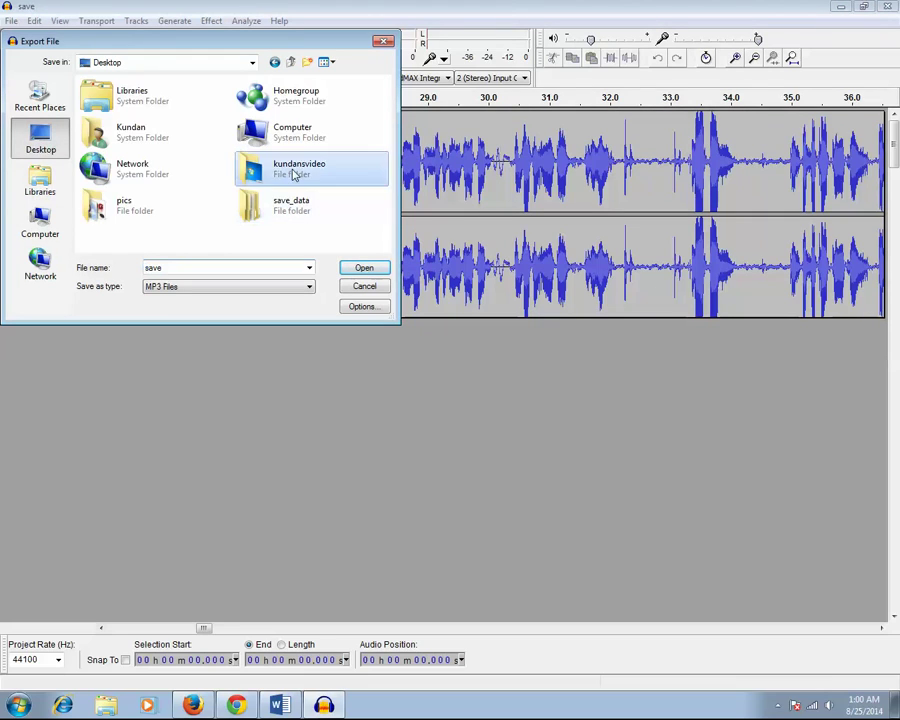
pyautogui.click(199, 268)
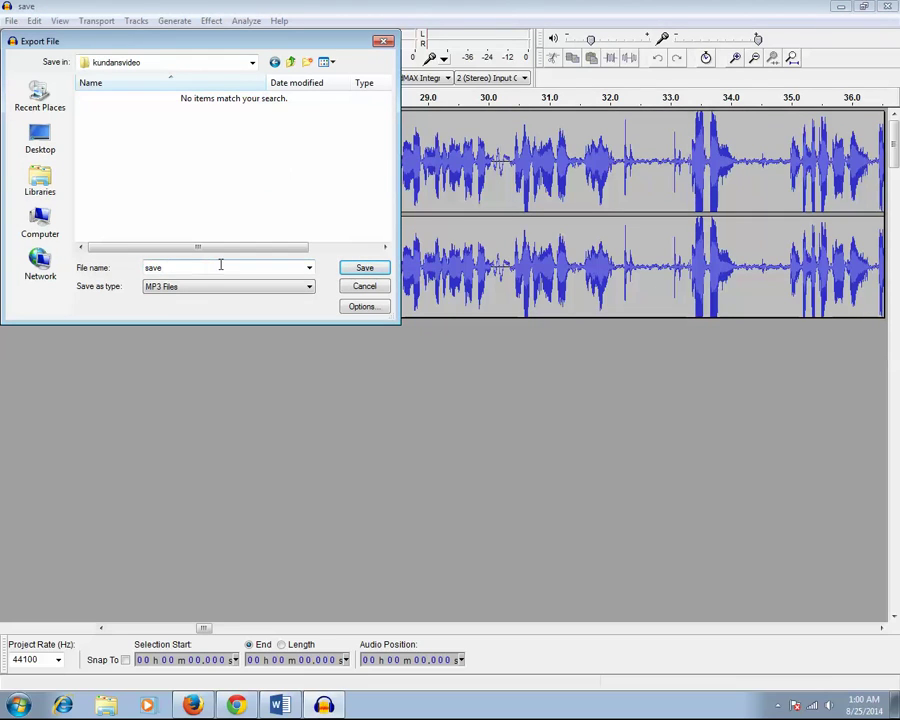
pyautogui.click(193, 288)
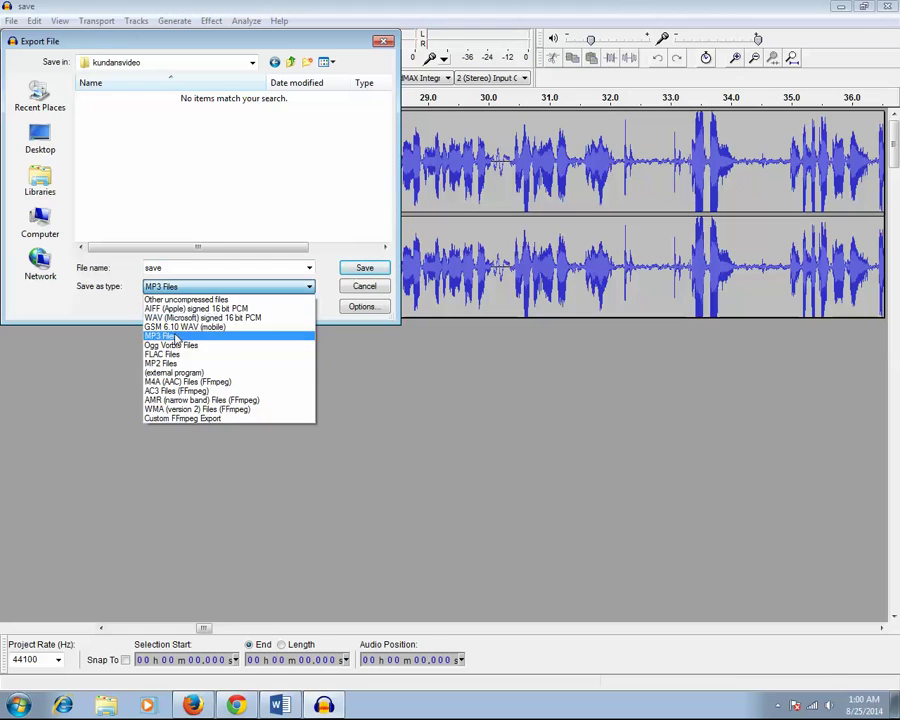
pyautogui.click(175, 336)
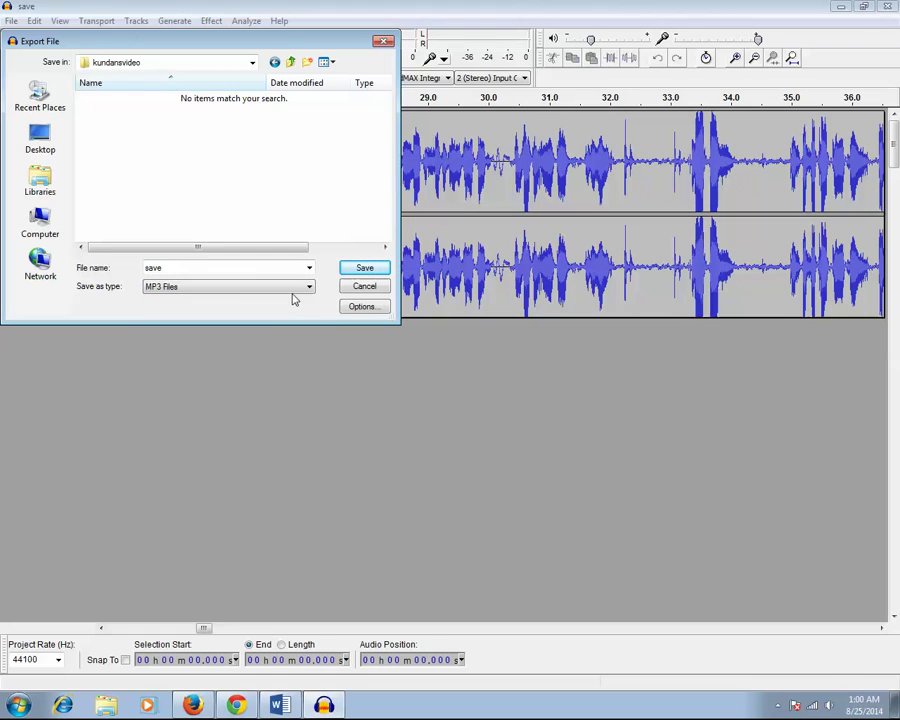
pyautogui.click(365, 270)
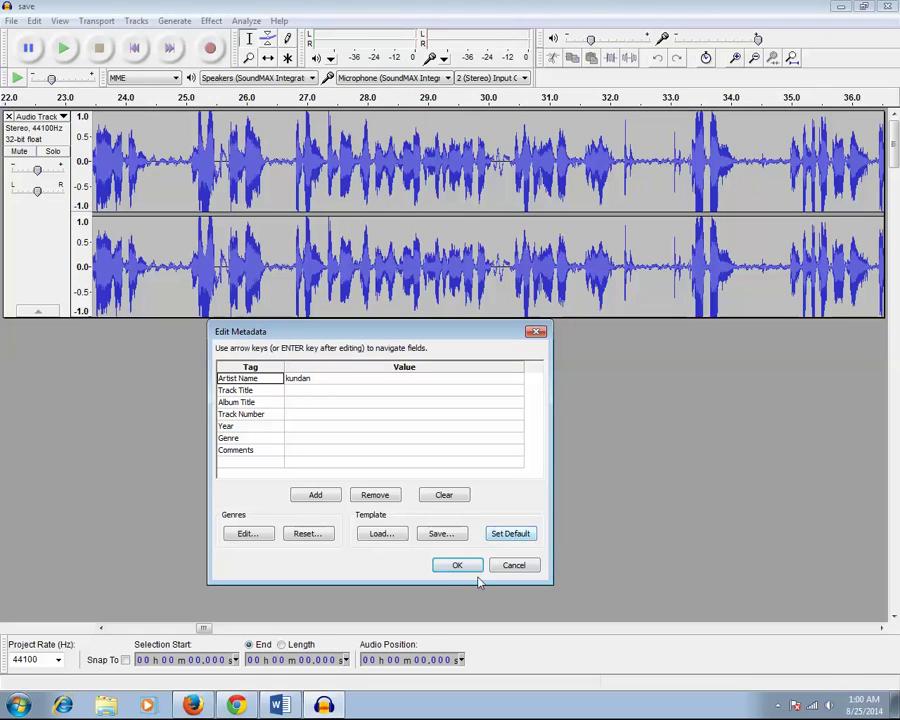
# Step: Accept the metadata to finish the 128 Kbps MP3 export, then minimize Audacity
pyautogui.click(455, 567)
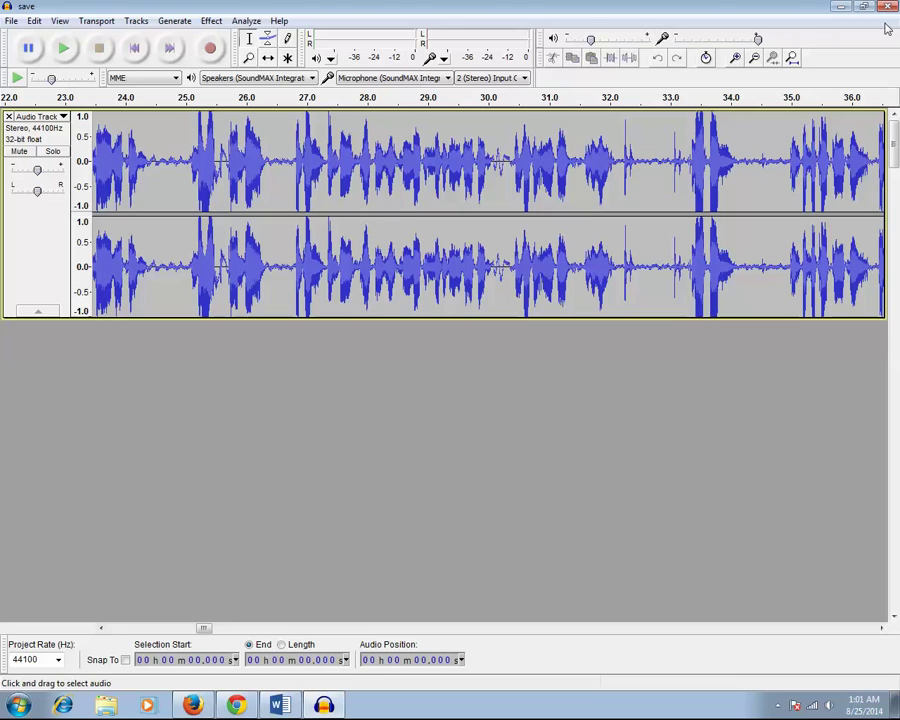
pyautogui.click(845, 8)
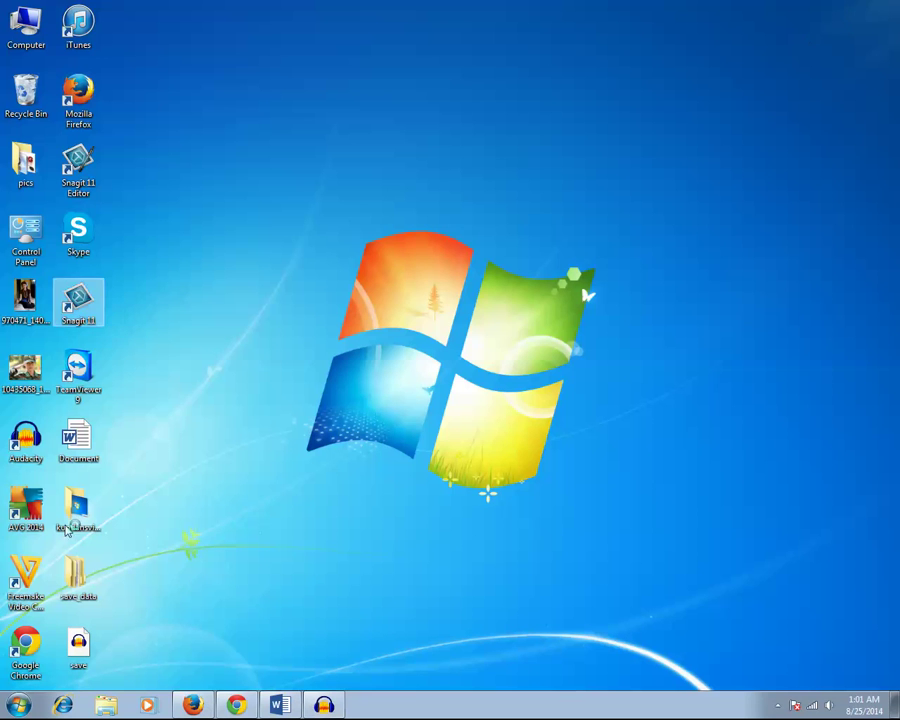
pyautogui.doubleClick(80, 512)
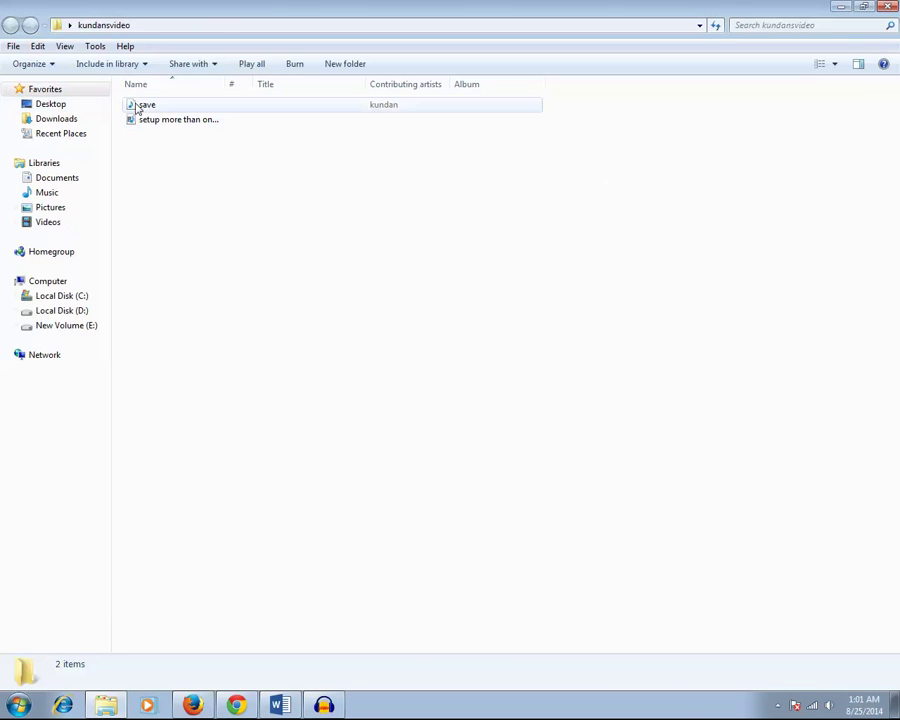
pyautogui.click(140, 109)
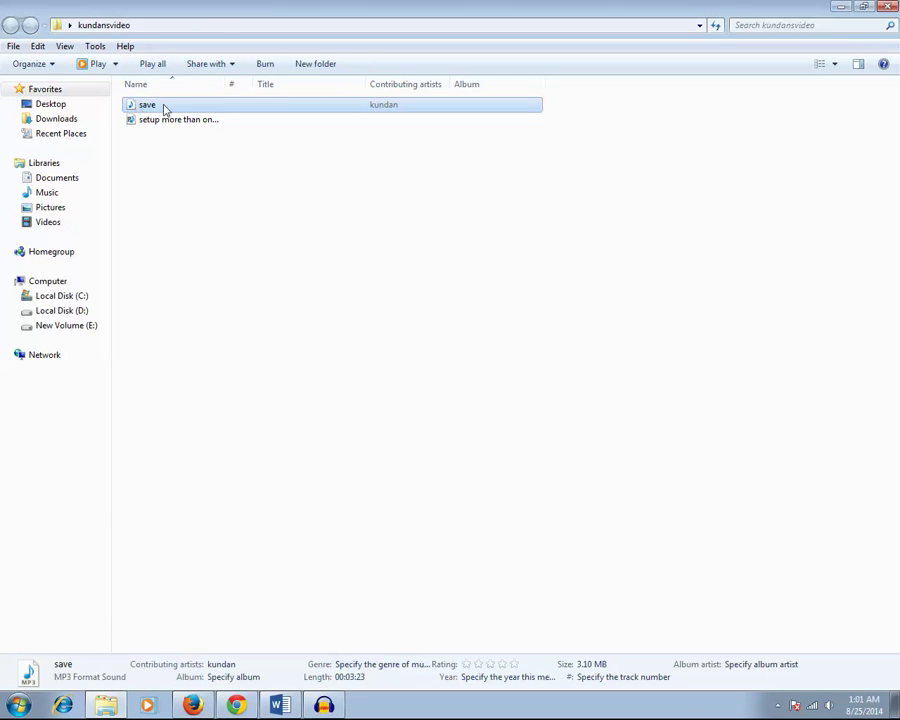
pyautogui.rightClick(165, 107)
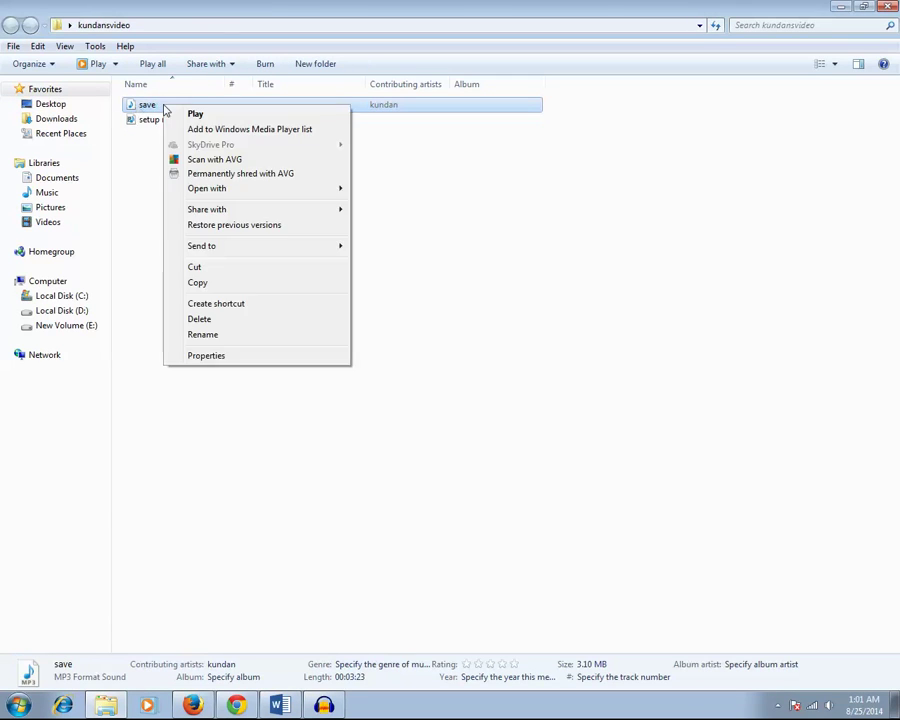
pyautogui.click(207, 356)
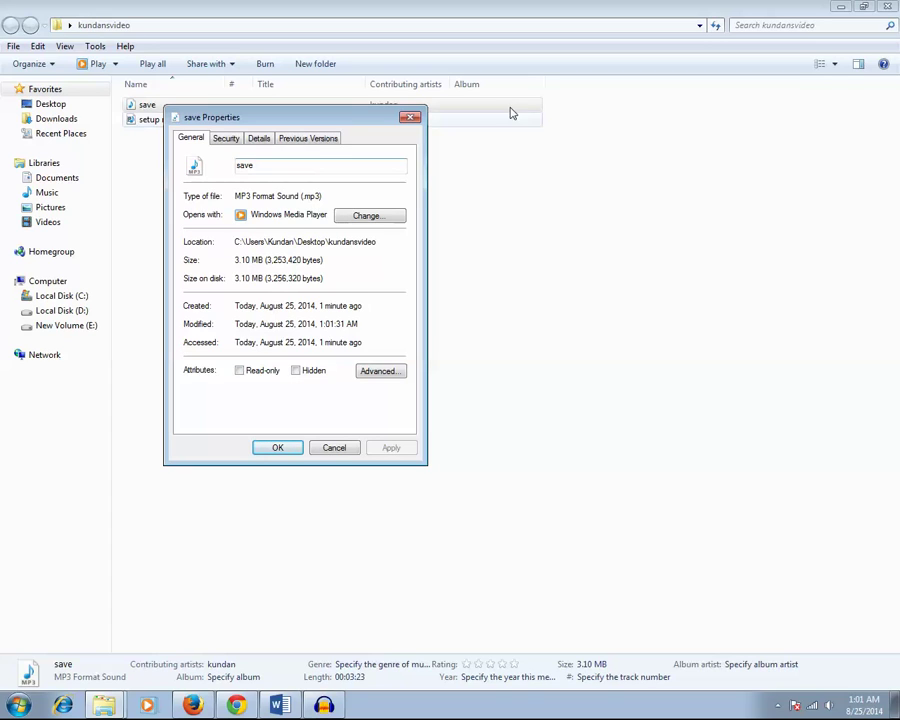
pyautogui.click(335, 447)
pyautogui.click(838, 9)
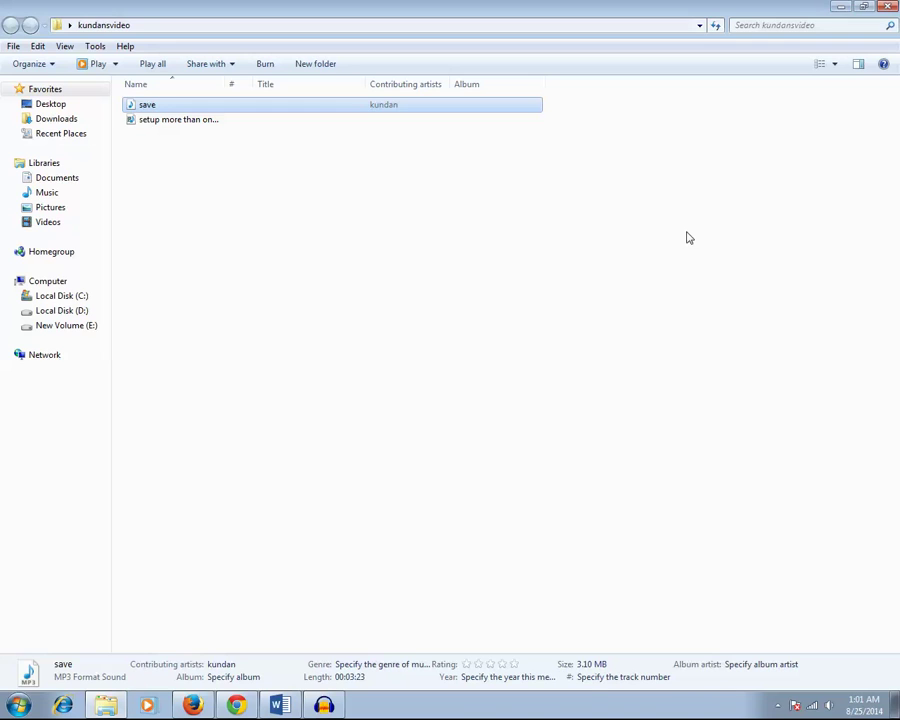